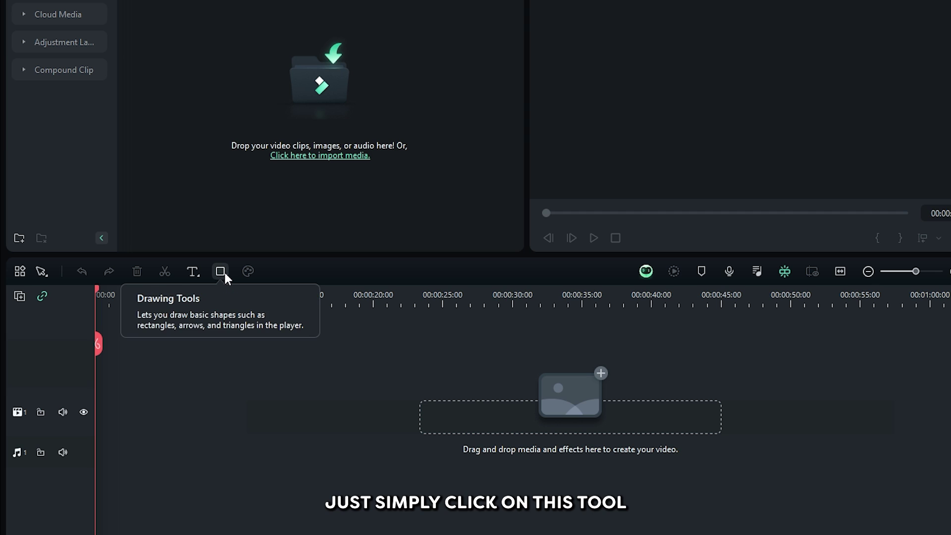
# Draw a rectangle across the preview and round its corners to a radius of about 39.
pyautogui.click(222, 273)
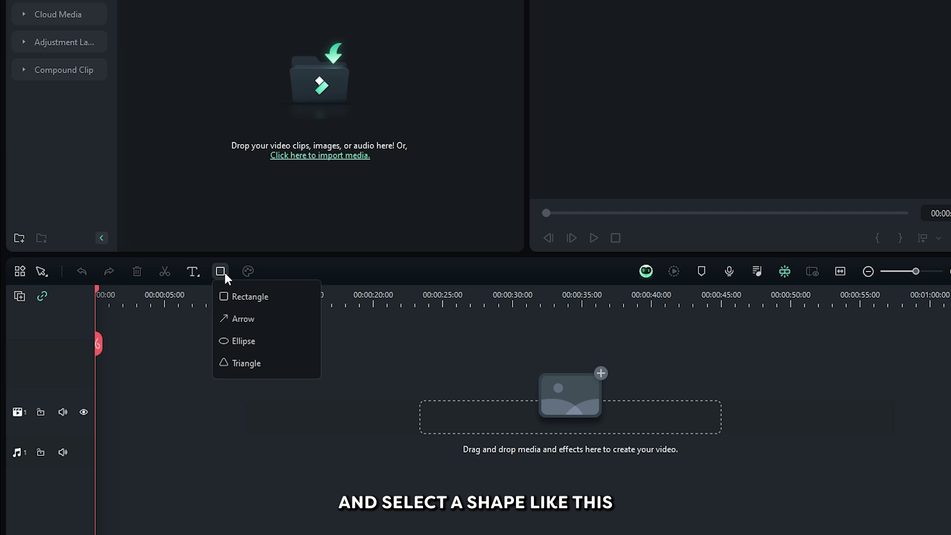
pyautogui.click(237, 297)
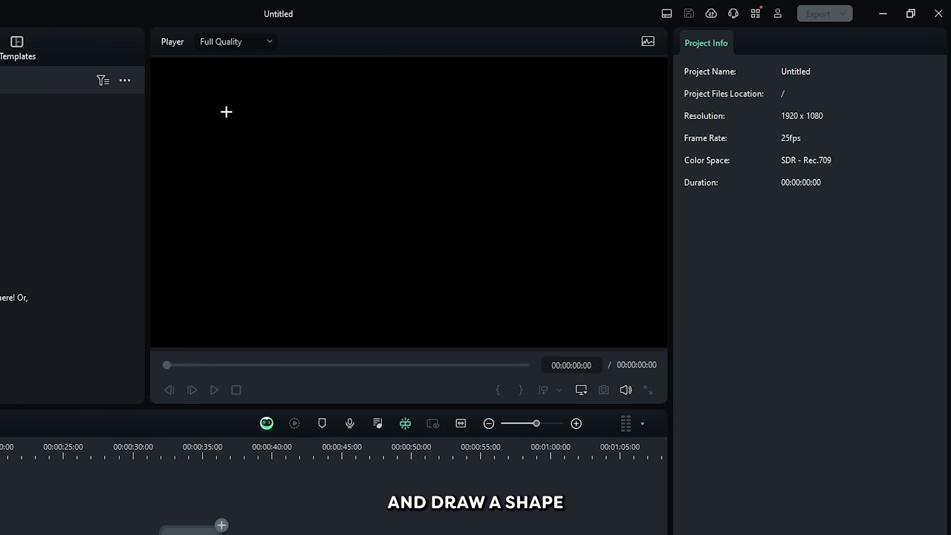
pyautogui.moveTo(227, 112); pyautogui.dragTo(609, 298)
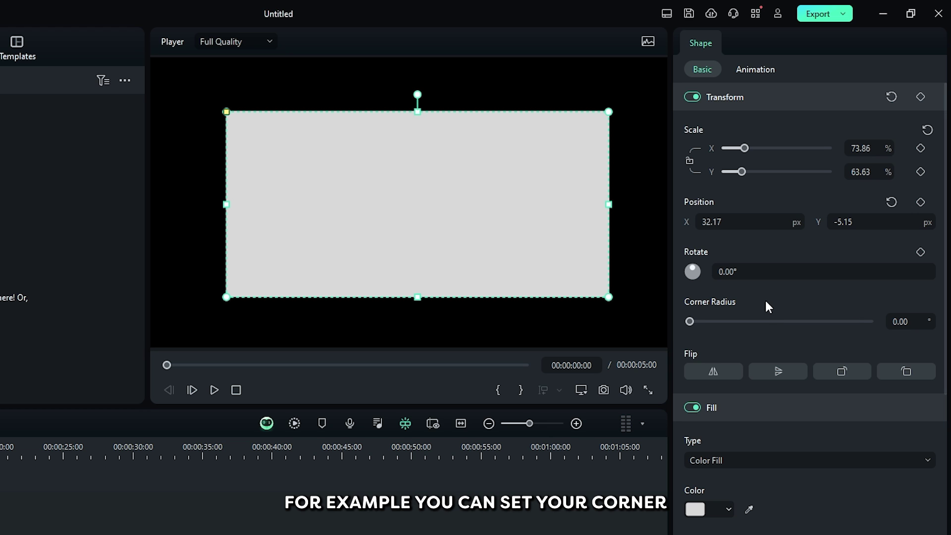
pyautogui.moveTo(689, 321)
pyautogui.mouseDown()
pyautogui.moveTo(783, 321)
pyautogui.moveTo(767, 322)
pyautogui.mouseUp()
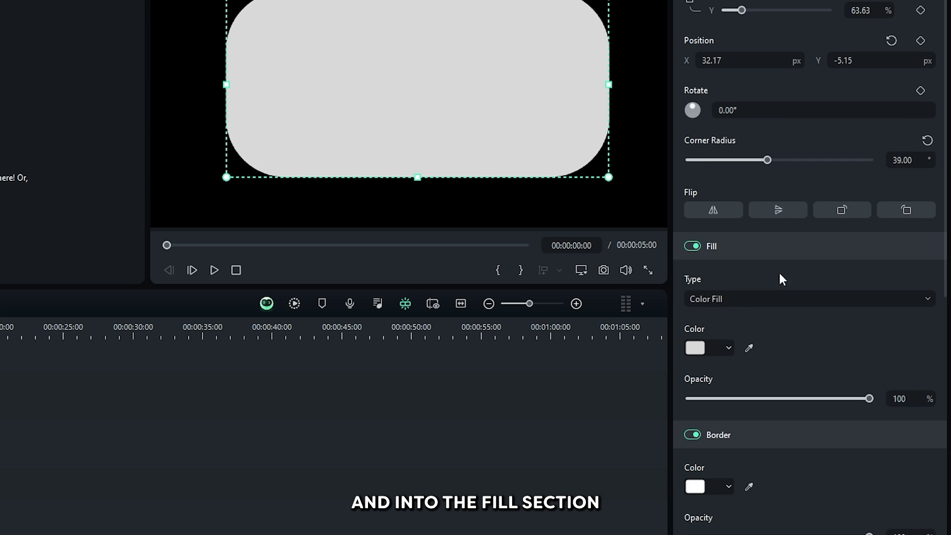
pyautogui.scroll(-1, 778, 271)
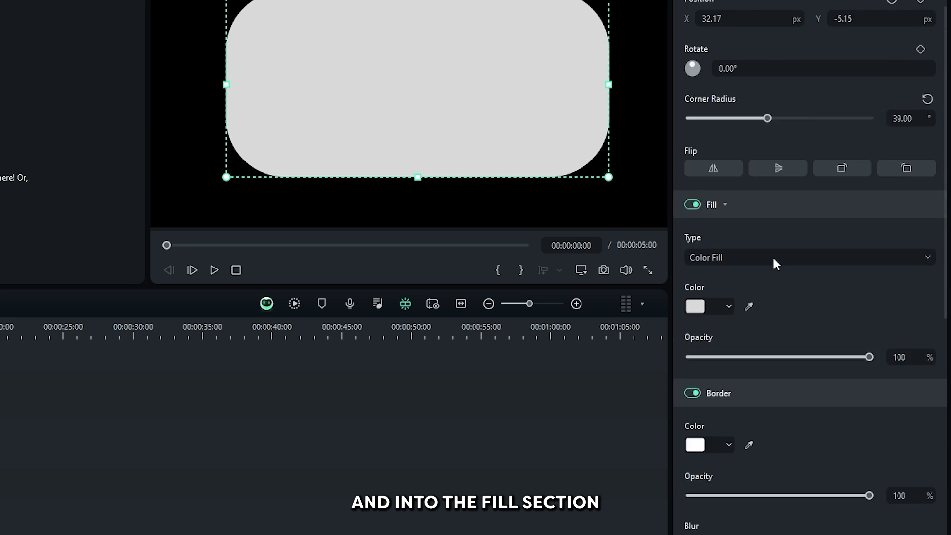
pyautogui.scroll(-1, 765, 245)
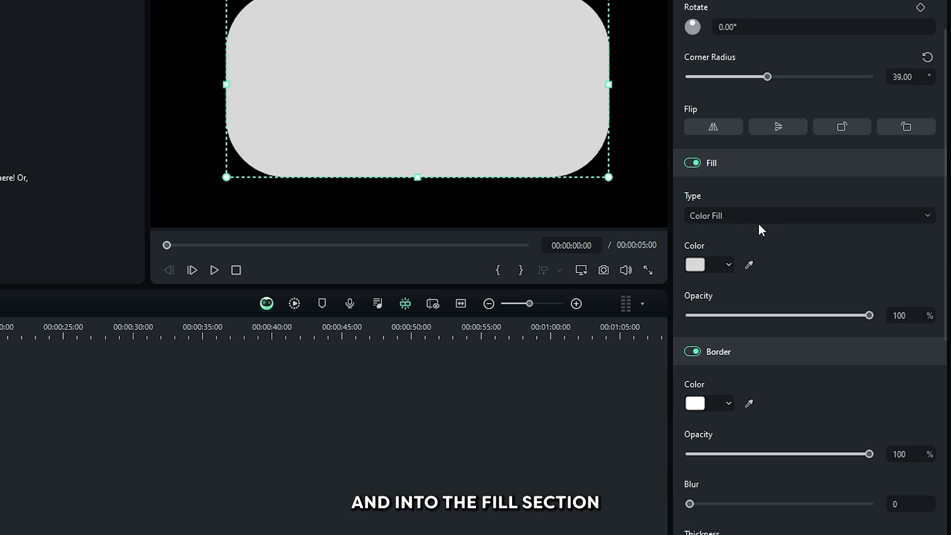
# Give the rectangle a white-to-black gradient fill, adjust its angle, and toggle drop shadow on then off.
pyautogui.click(704, 217)
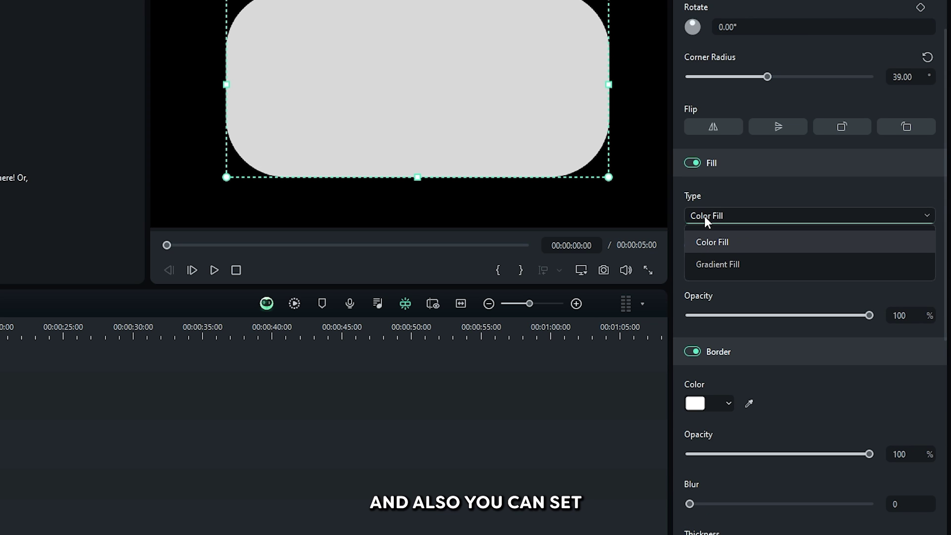
pyautogui.click(716, 265)
pyautogui.scroll(-1, 829, 258)
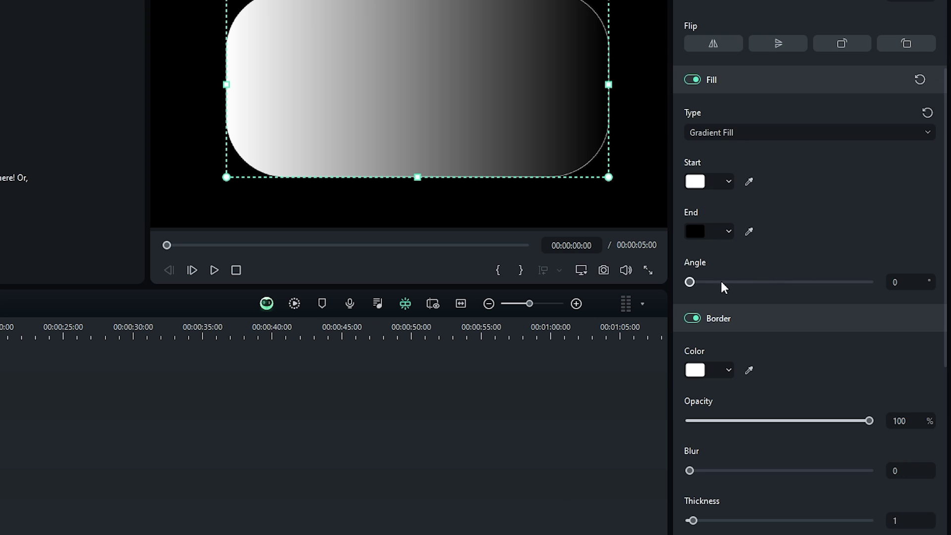
pyautogui.moveTo(690, 282); pyautogui.dragTo(742, 283)
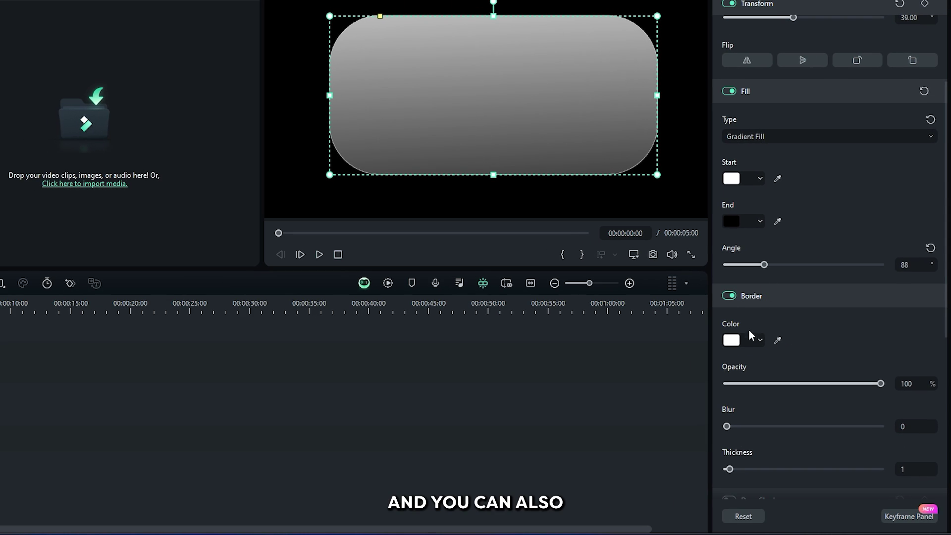
pyautogui.click(731, 298)
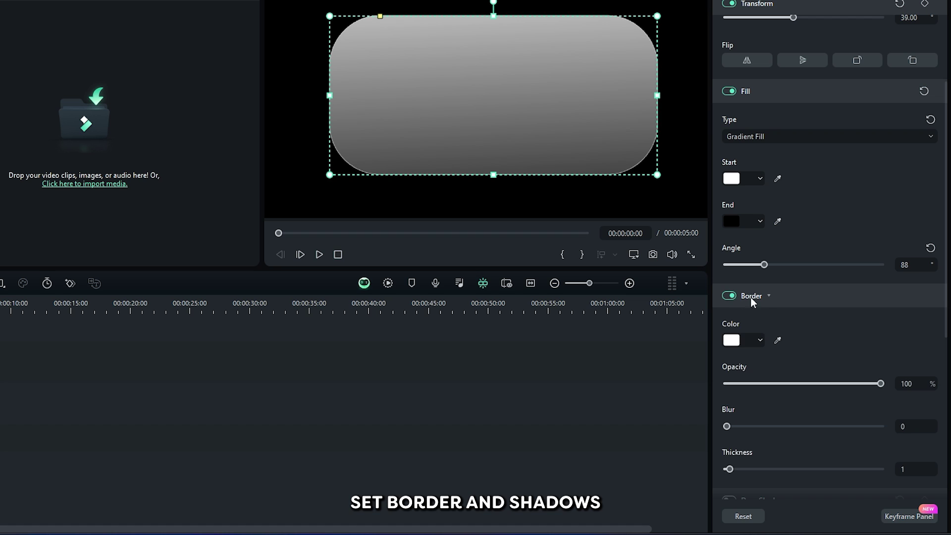
pyautogui.scroll(-4, 781, 300)
pyautogui.click(729, 358)
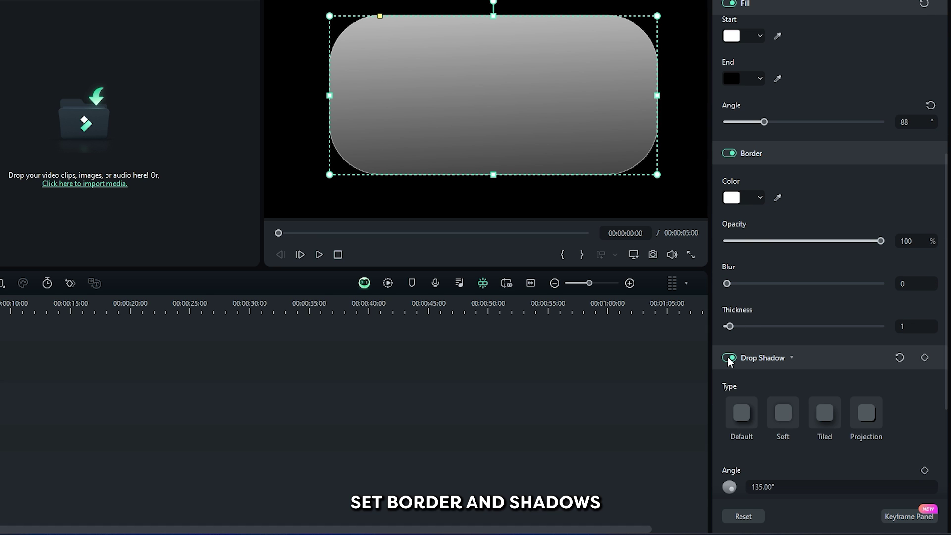
pyautogui.click(729, 357)
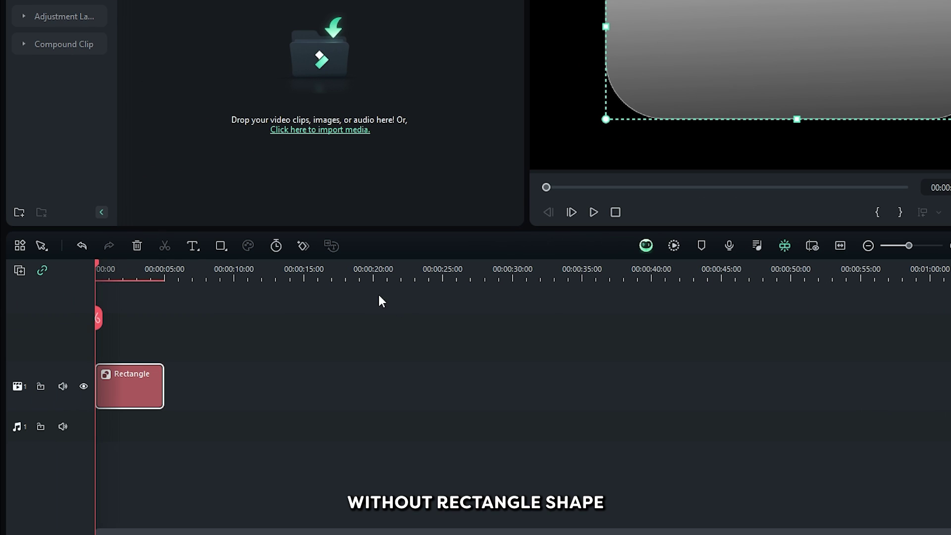
# Draw an arrow, an ellipse and a triangle over the rounded rectangle.
pyautogui.click(221, 247)
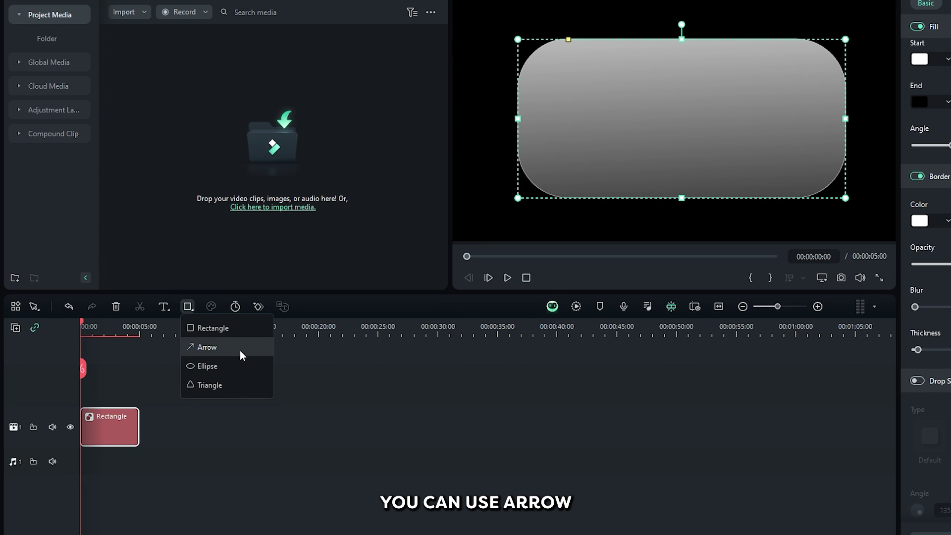
pyautogui.click(240, 349)
pyautogui.moveTo(588, 139)
pyautogui.mouseDown()
pyautogui.moveTo(672, 125)
pyautogui.moveTo(822, 183)
pyautogui.mouseUp()
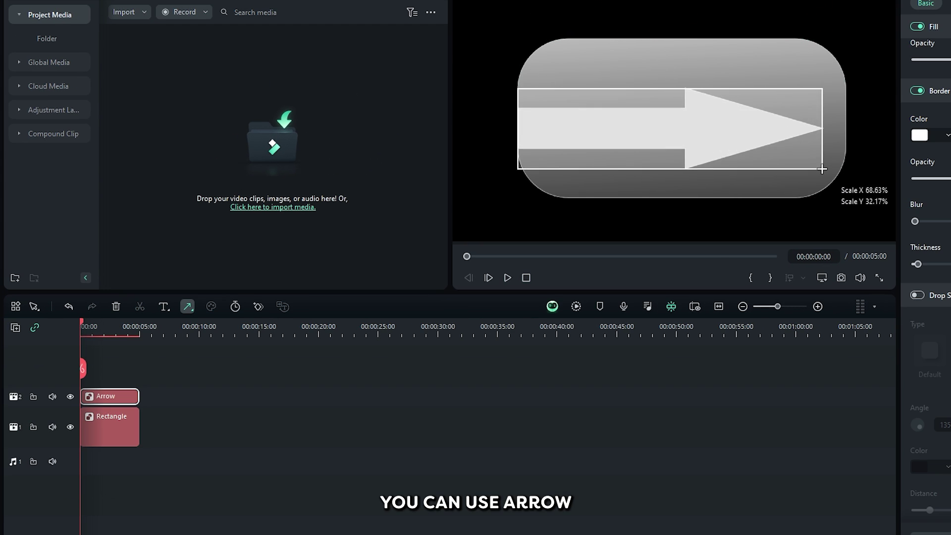
pyautogui.click(187, 307)
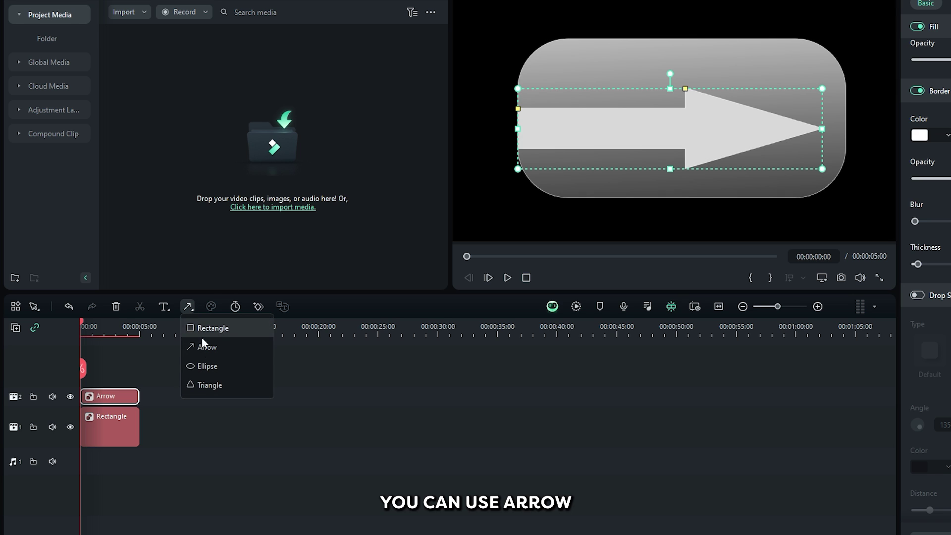
pyautogui.click(207, 366)
pyautogui.moveTo(576, 41); pyautogui.dragTo(731, 199)
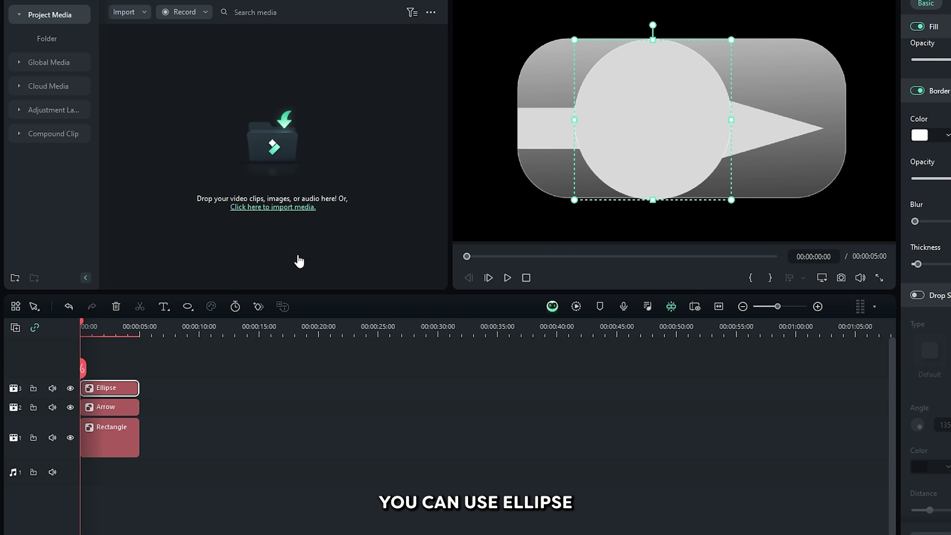
pyautogui.click(187, 306)
pyautogui.click(210, 385)
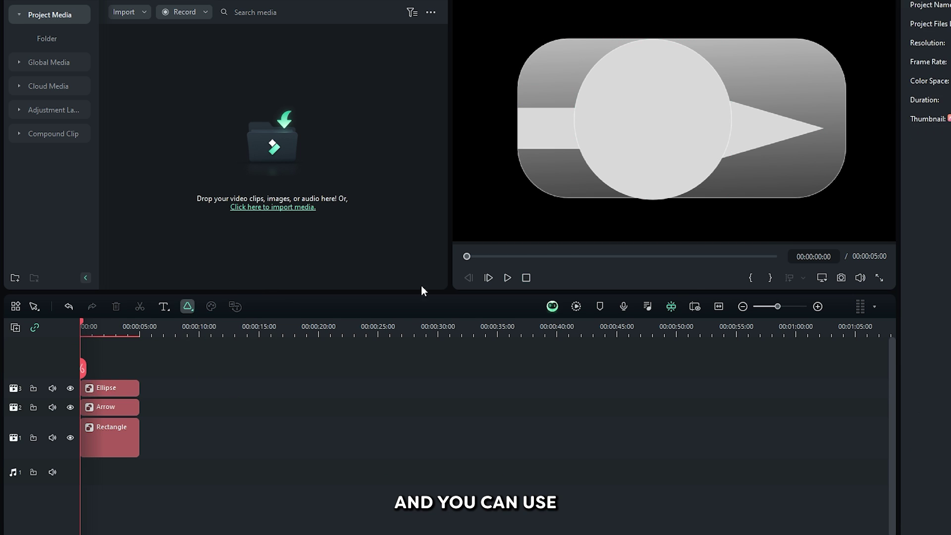
pyautogui.moveTo(563, 45); pyautogui.dragTo(736, 204)
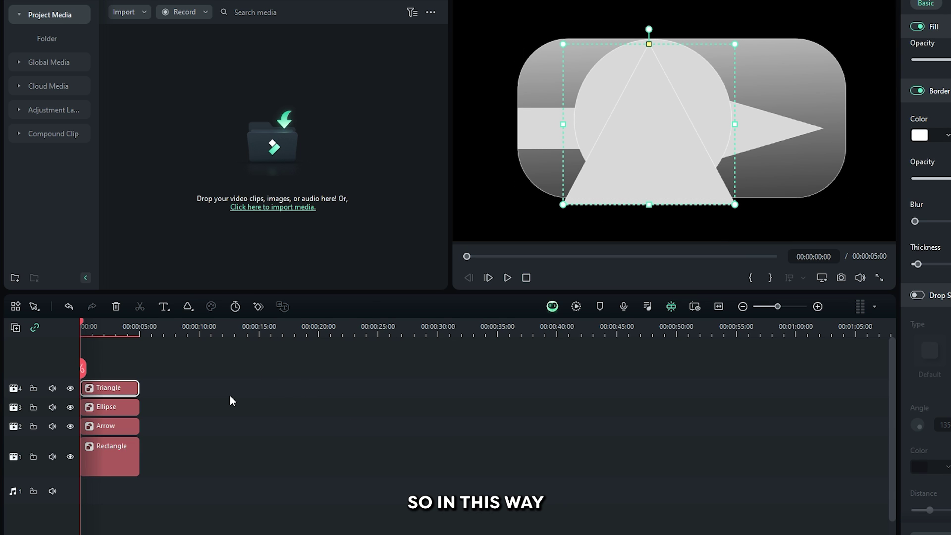